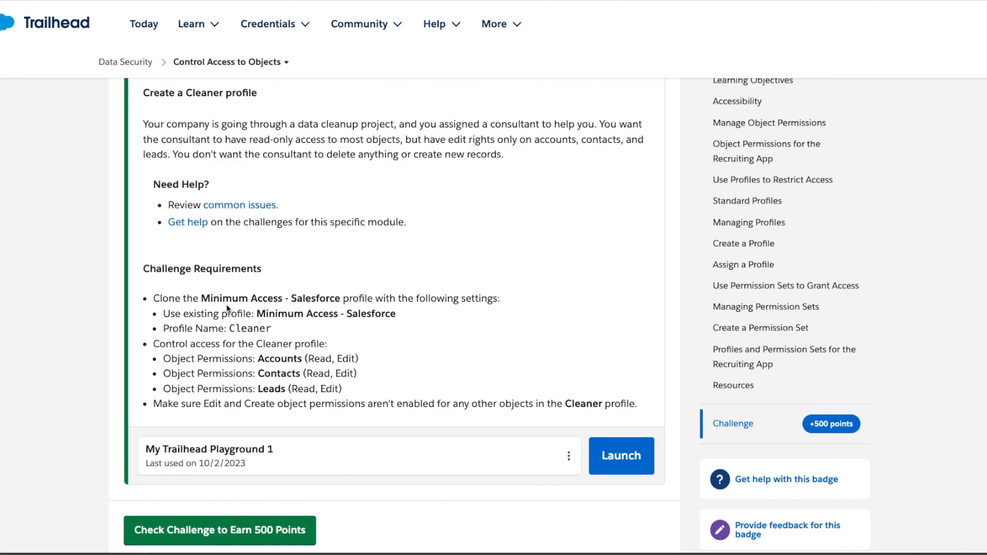
Step: Open the Salesforce Setup home page beside the Trailhead challenge in split view and narrow the challenge pane
left_click_drag(230, 328, 279, 328)
left_click(280, 327)
left_click(869, 2)
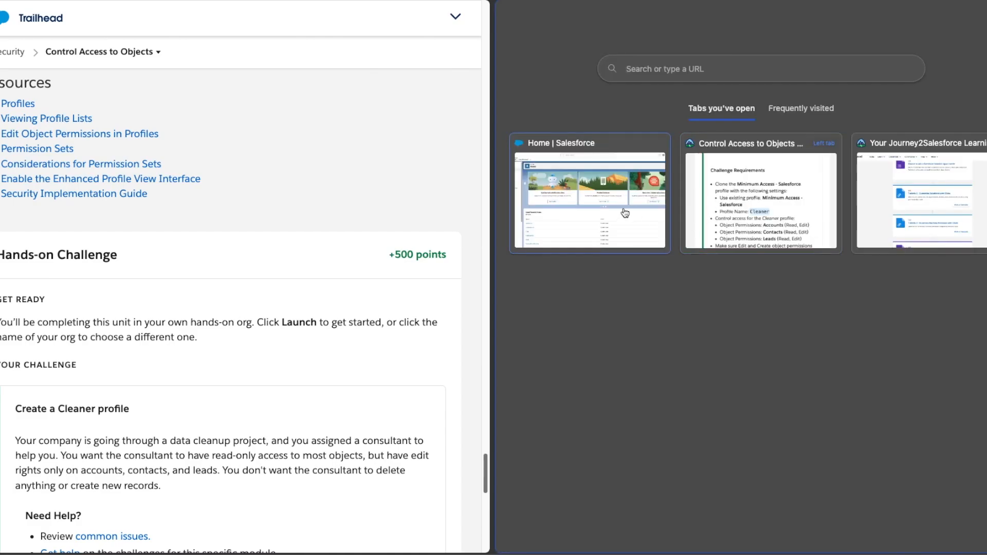
left_click(625, 213)
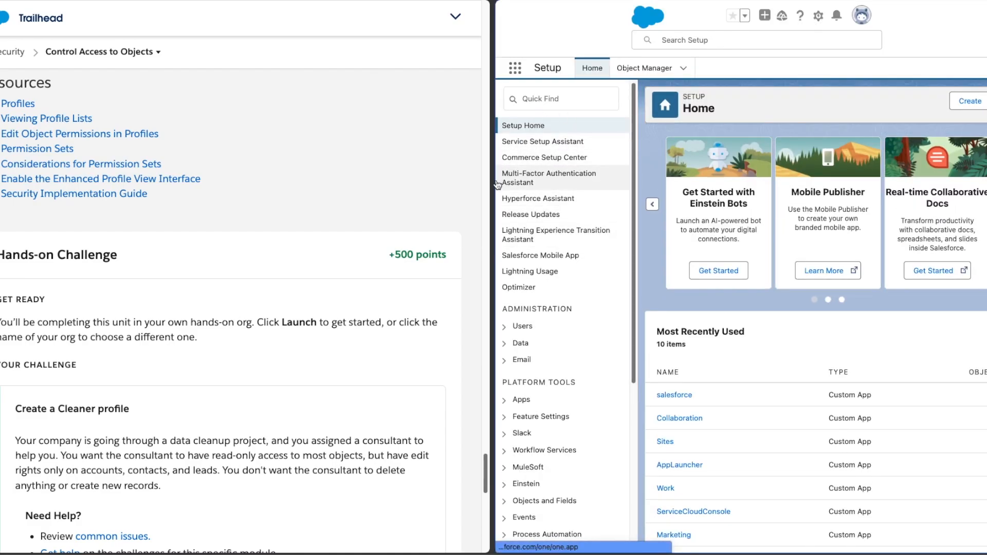
left_click_drag(493, 183, 299, 209)
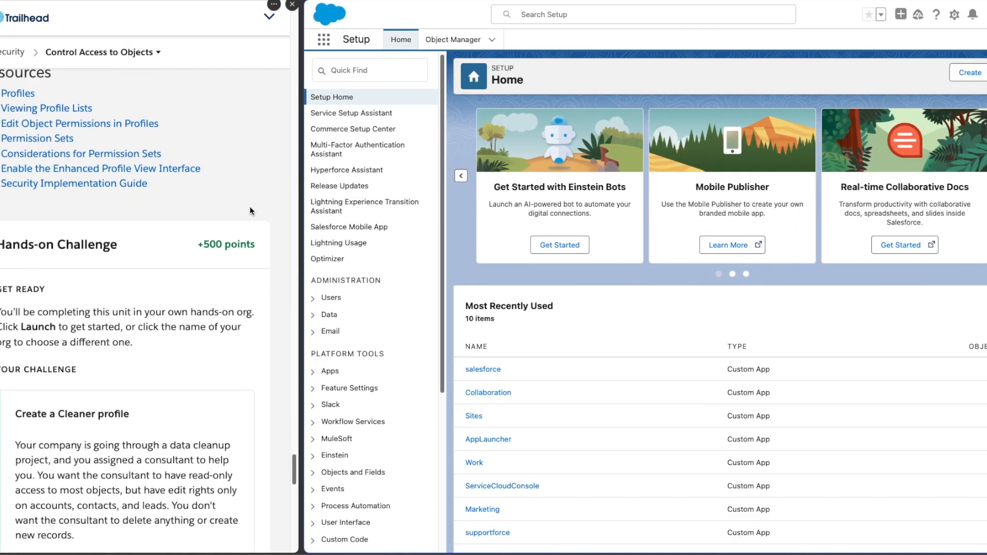
Step: Search Setup for "profile" and open the Profiles list
scroll(249, 211, "down", 5)
left_click(382, 77)
type("profile")
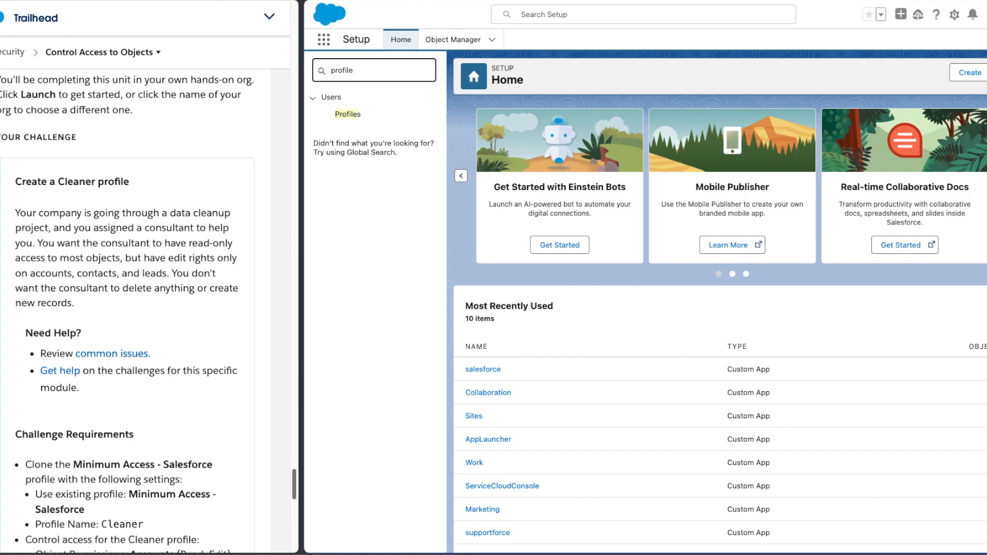
left_click(354, 119)
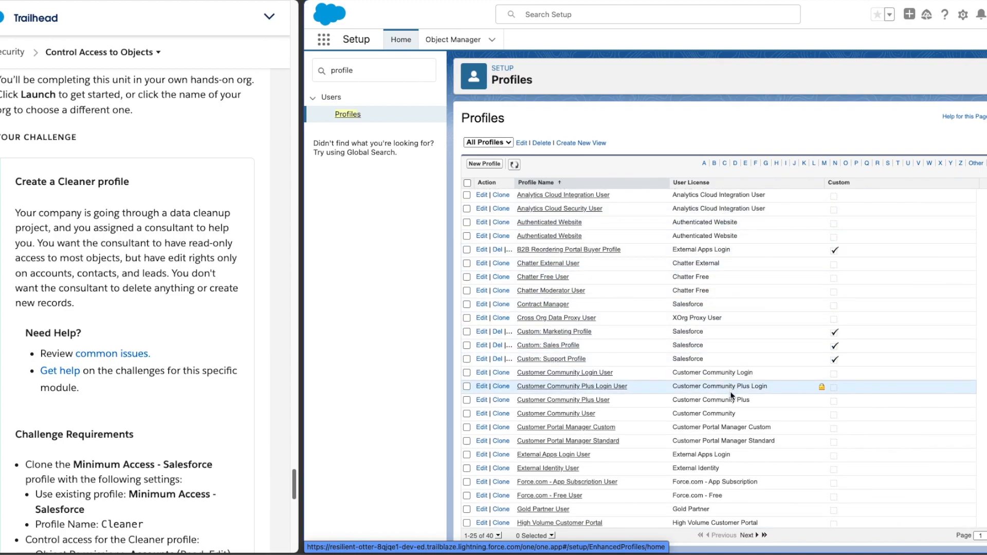
Step: Start a new profile using Minimum Access - Salesforce as the existing profile to clone
scroll(732, 444, "down", 1)
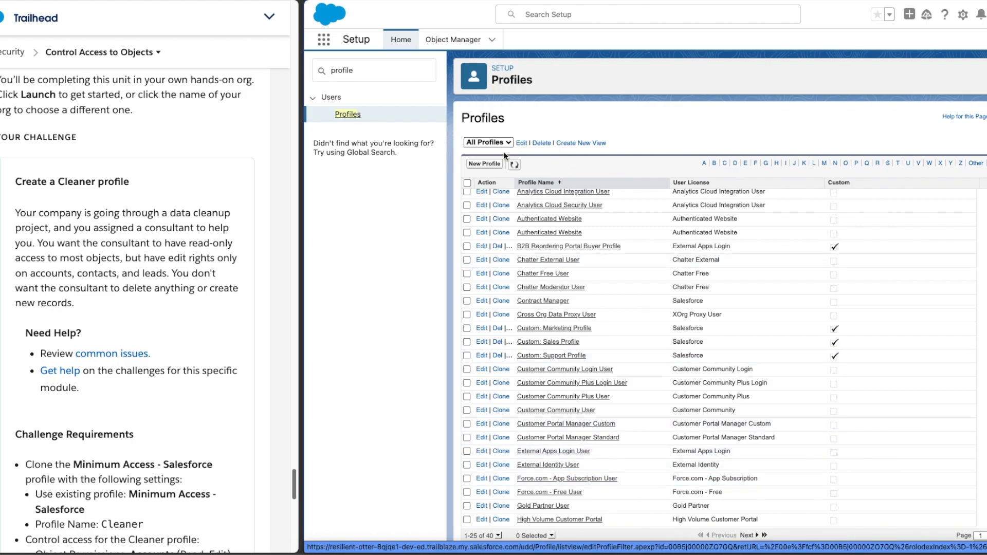
left_click(496, 165)
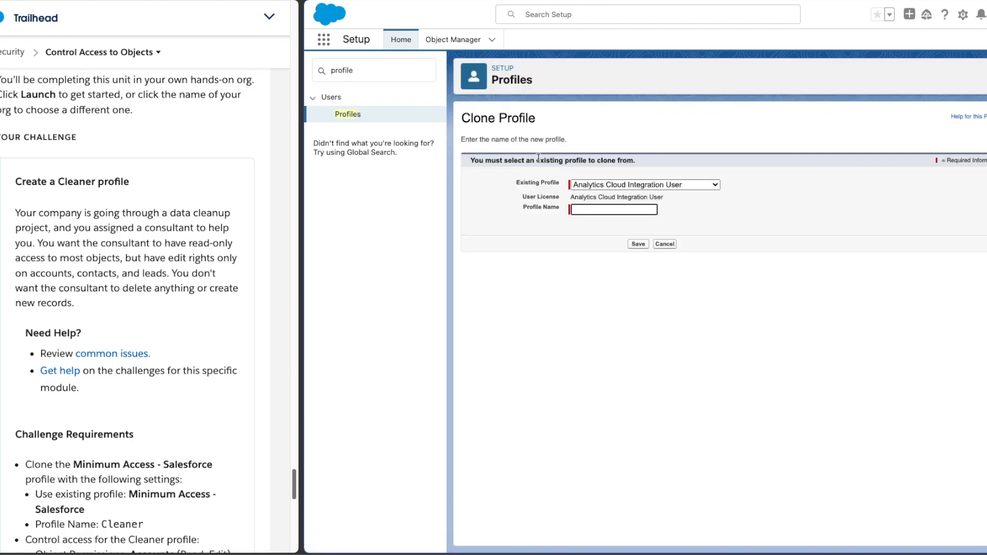
left_click(641, 184)
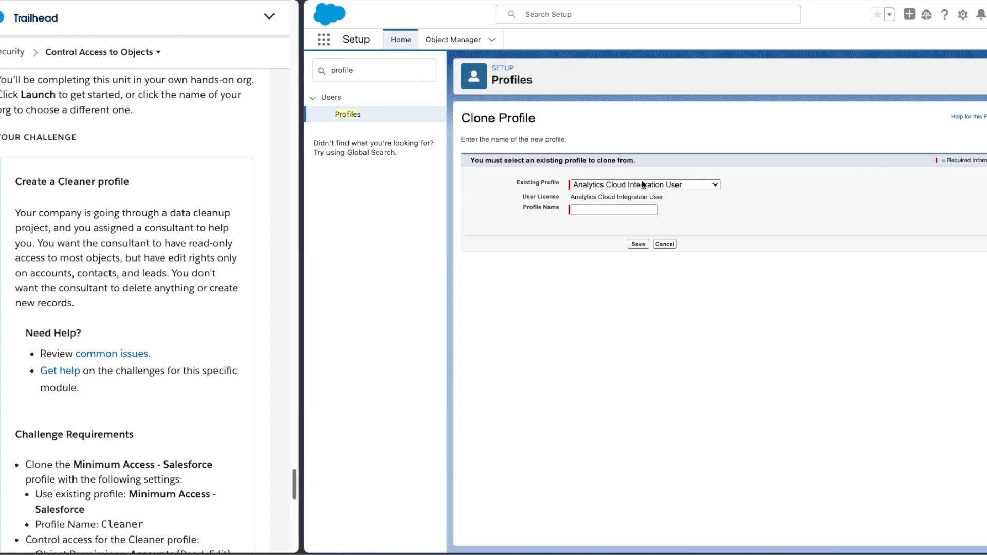
scroll(643, 397, "down", 2)
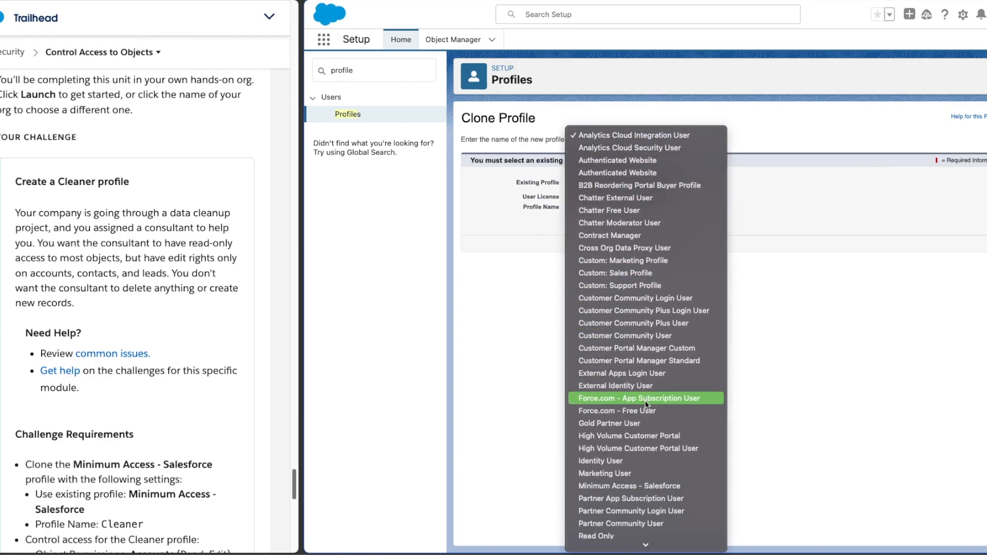
left_click(653, 487)
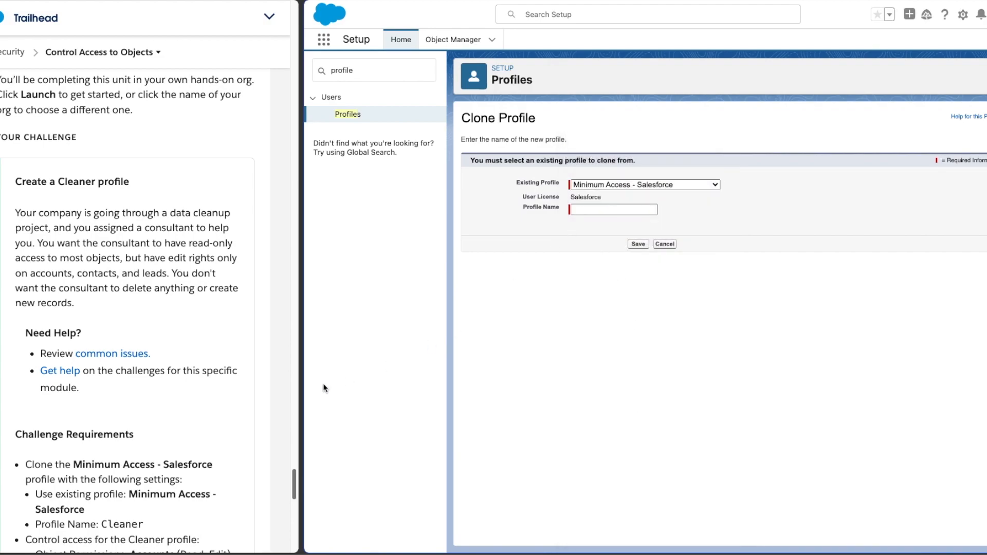
Step: Copy the profile name Cleaner from the challenge requirements into the new profile and save it
scroll(236, 396, "down", 3)
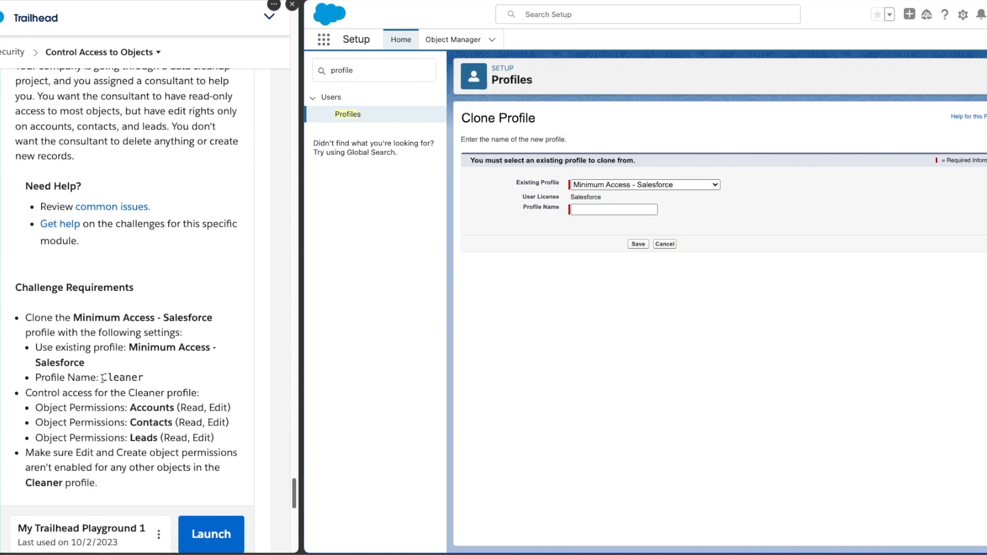
left_click_drag(102, 379, 152, 381)
key("ctrl+c")
left_click(594, 211)
key("ctrl+v")
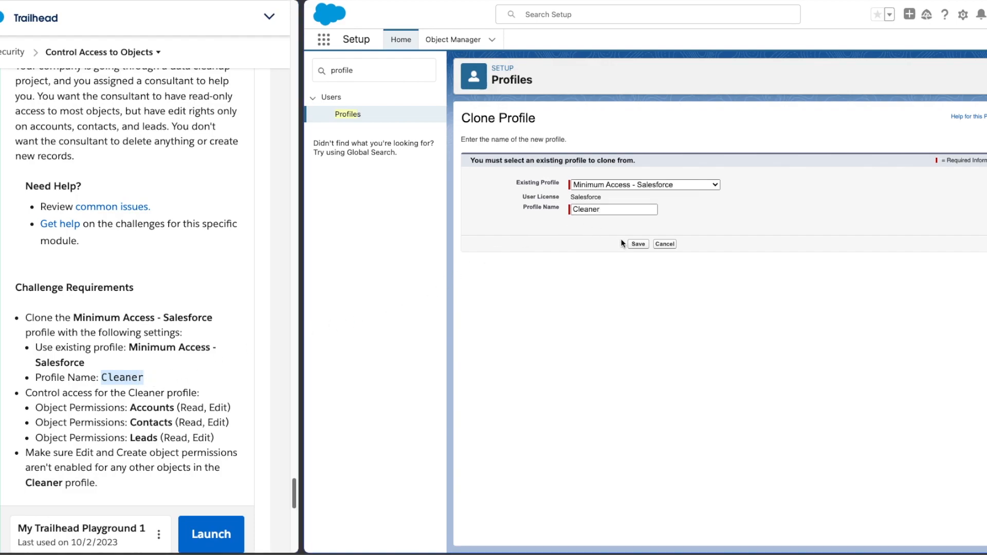
left_click(637, 244)
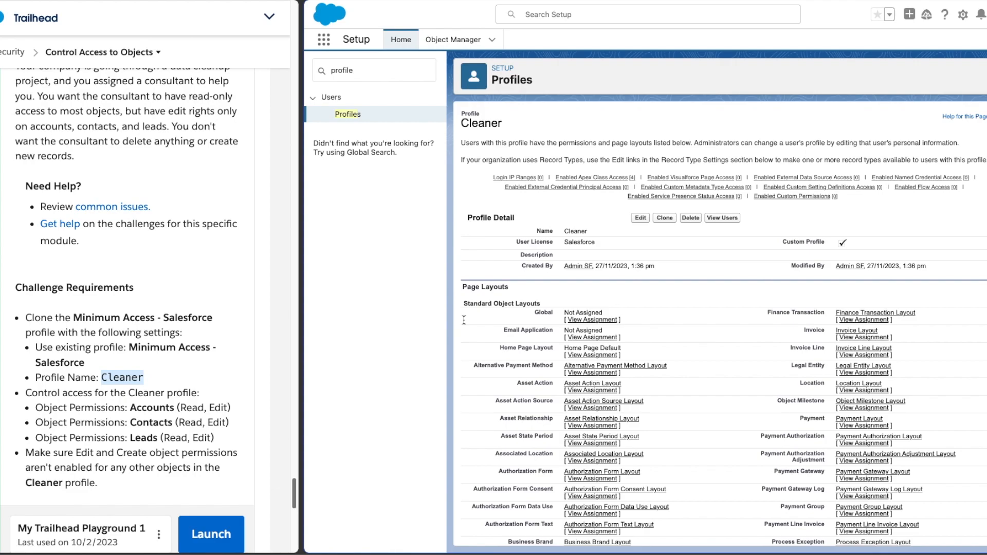
Step: Examine the challenge's access requirements and the standard and custom object permissions on the Cleaner profile
left_click_drag(29, 390, 194, 393)
left_click(193, 393)
left_click_drag(78, 407, 173, 409)
left_click(172, 408)
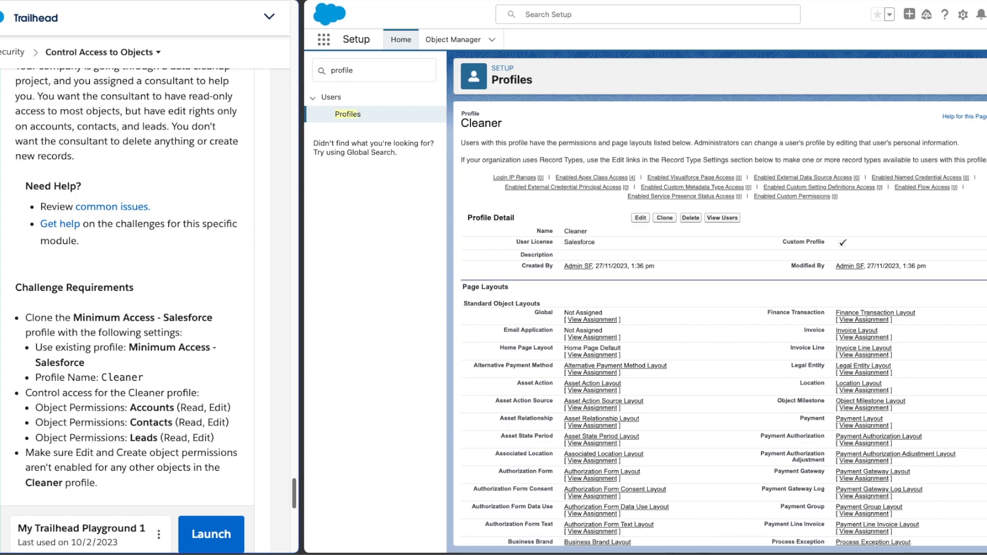
scroll(719, 324, "down", 15)
scroll(719, 323, "down", 15)
scroll(719, 323, "down", 15)
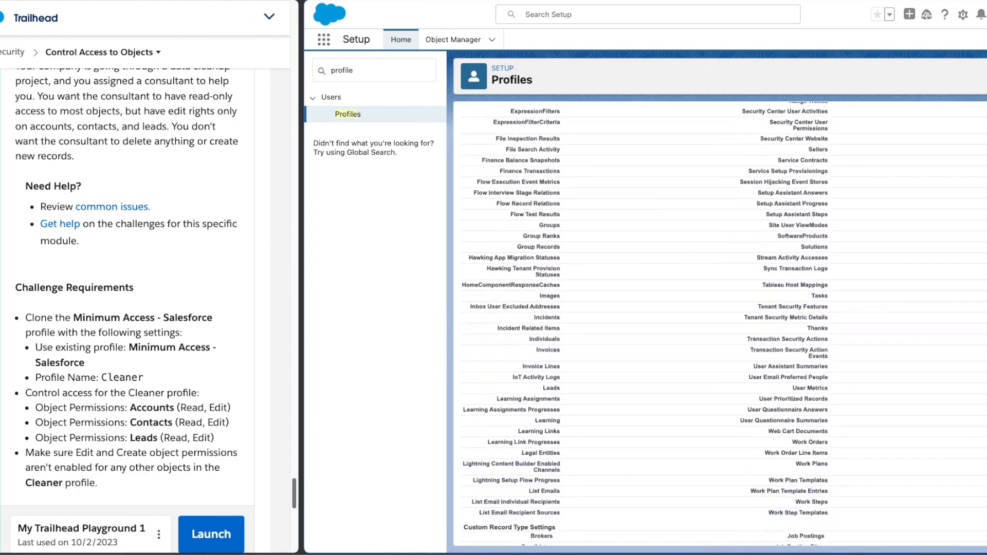
scroll(719, 323, "down", 15)
scroll(719, 324, "down", 10)
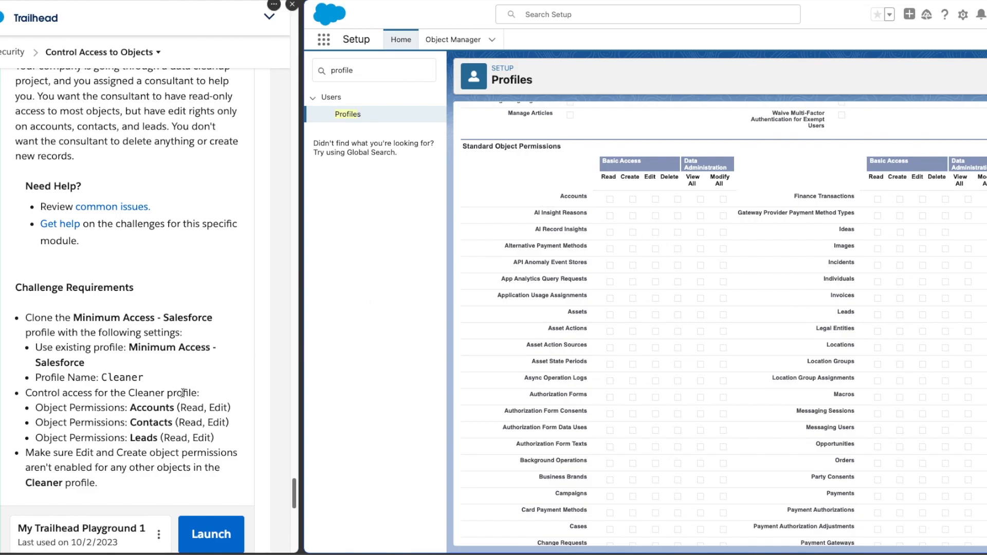
left_click_drag(128, 406, 230, 406)
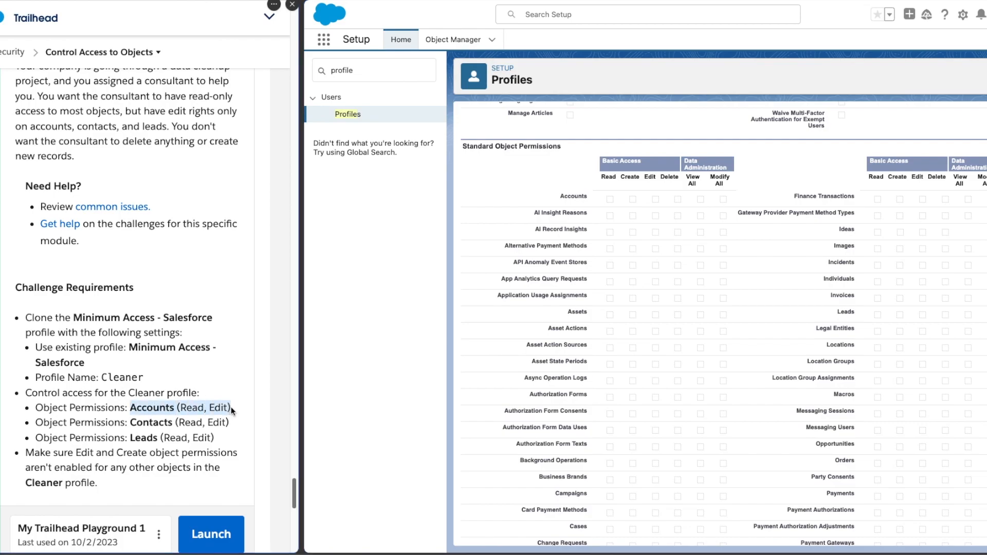
left_click(230, 406)
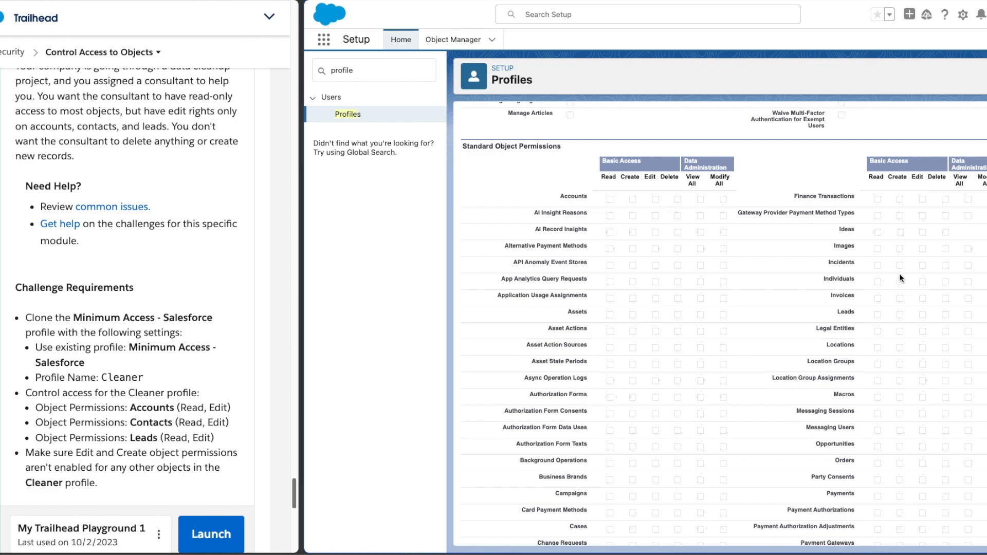
scroll(720, 324, "down", 20)
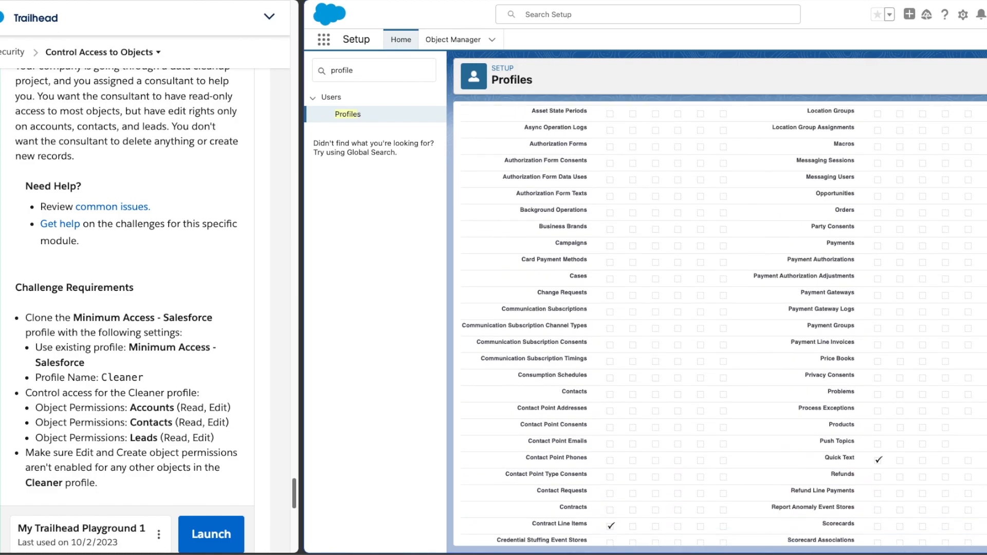
scroll(719, 323, "up", 10)
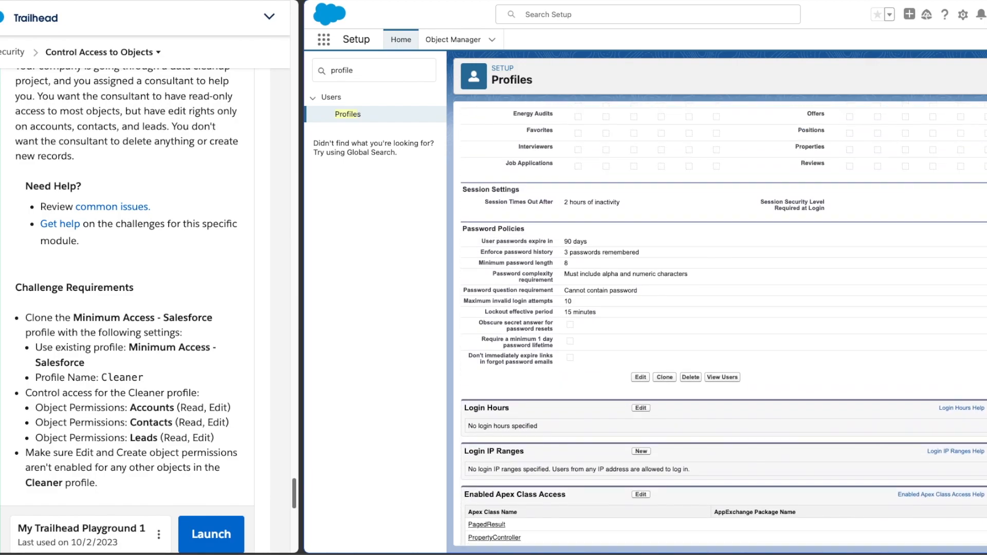
scroll(805, 496, "down", 2)
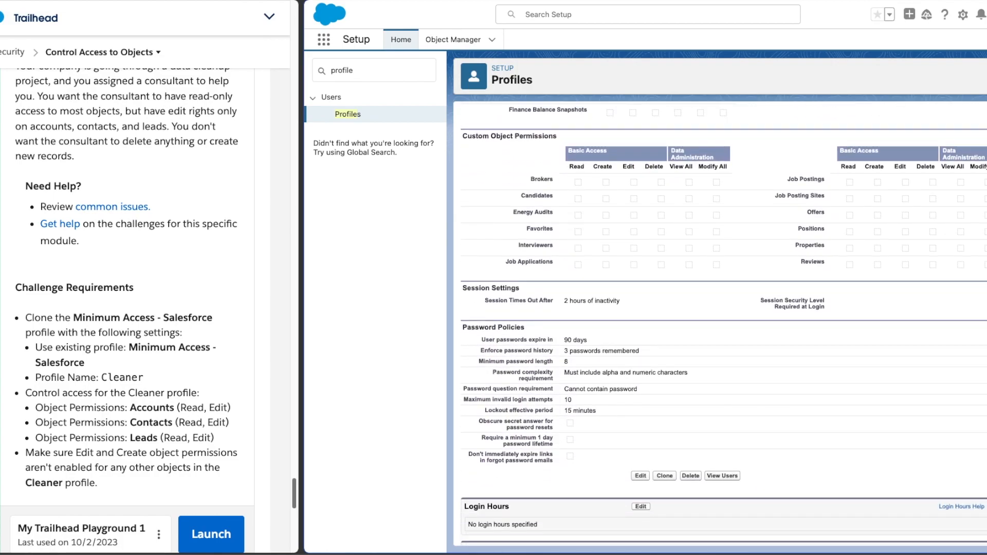
Step: Edit the Cleaner profile and grant Read and Edit permissions on the Accounts object
left_click(641, 473)
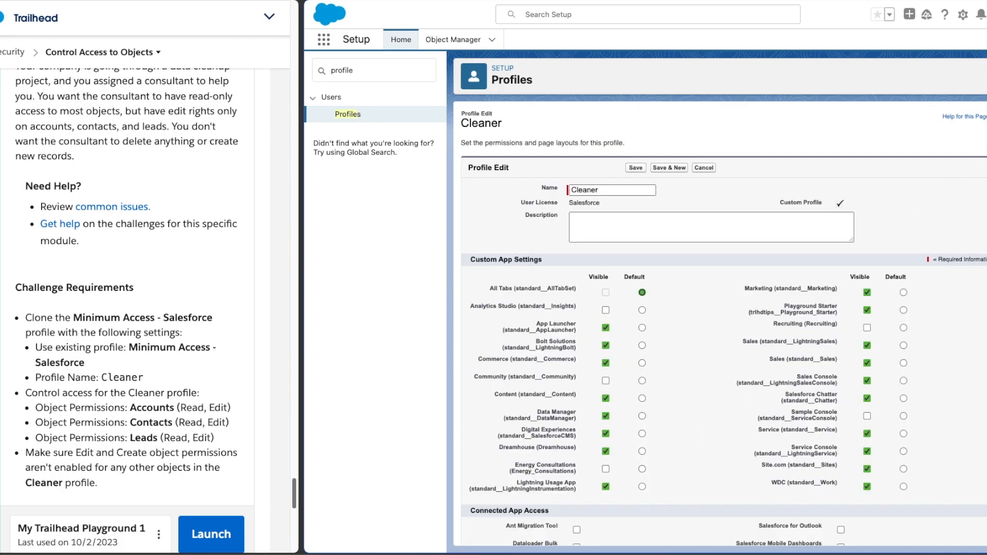
scroll(719, 319, "down", 20)
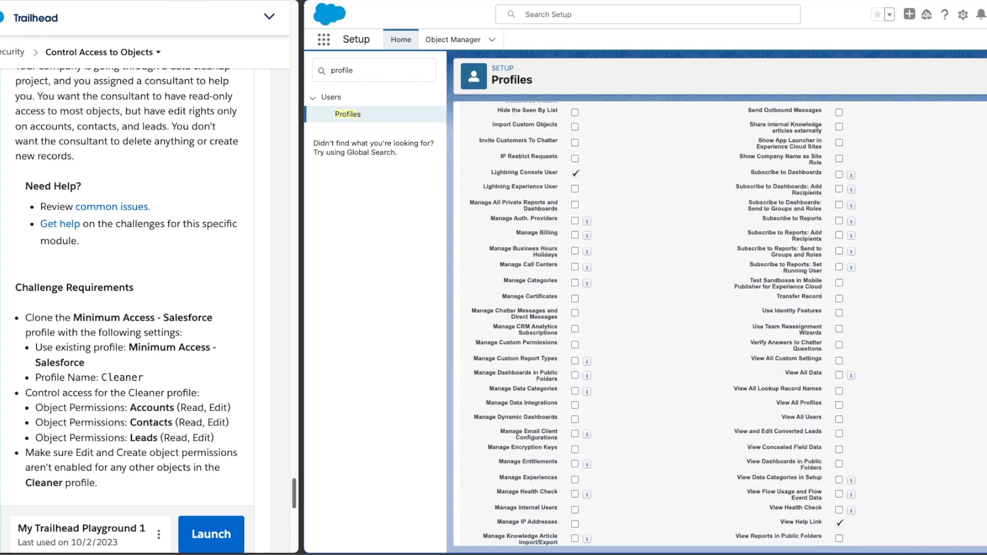
scroll(719, 324, "down", 15)
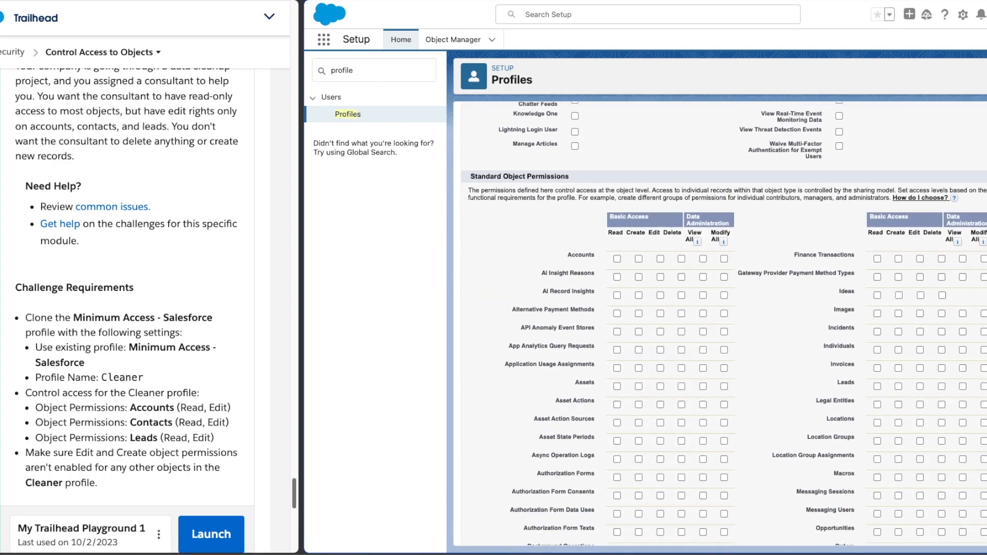
scroll(719, 324, "down", 2)
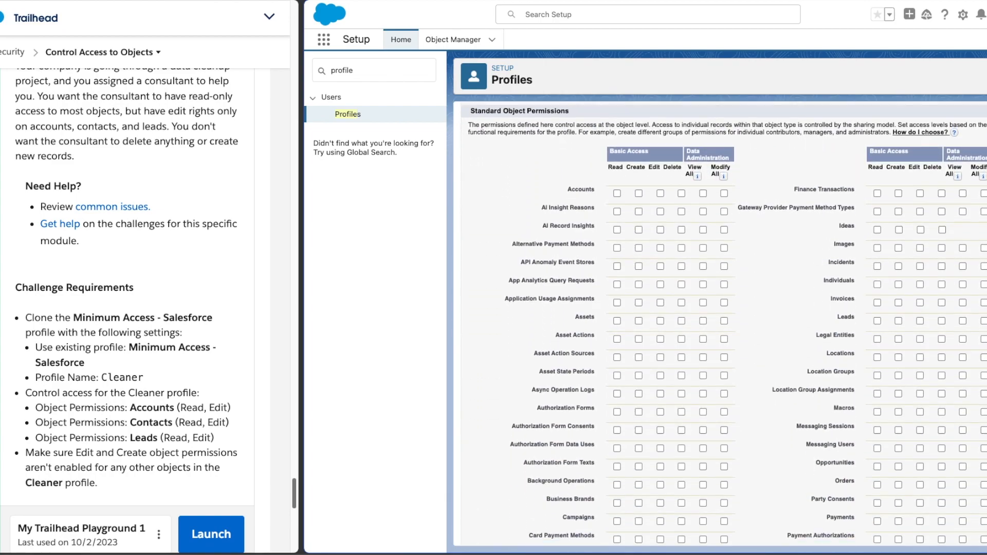
left_click(617, 193)
Step: Grant Read and Edit permissions on the Contacts object in the standard object permissions
scroll(610, 387, "down", 3)
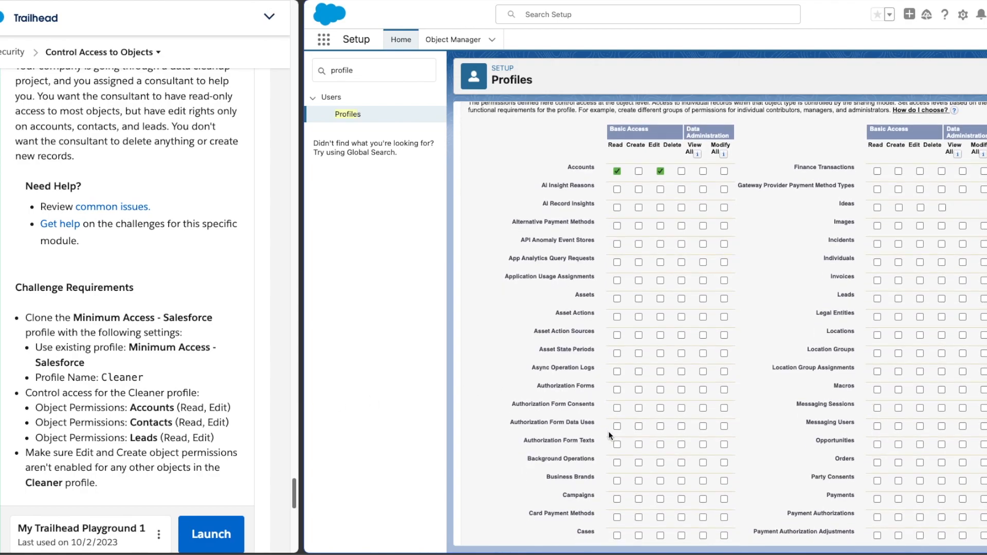
scroll(608, 442, "down", 2)
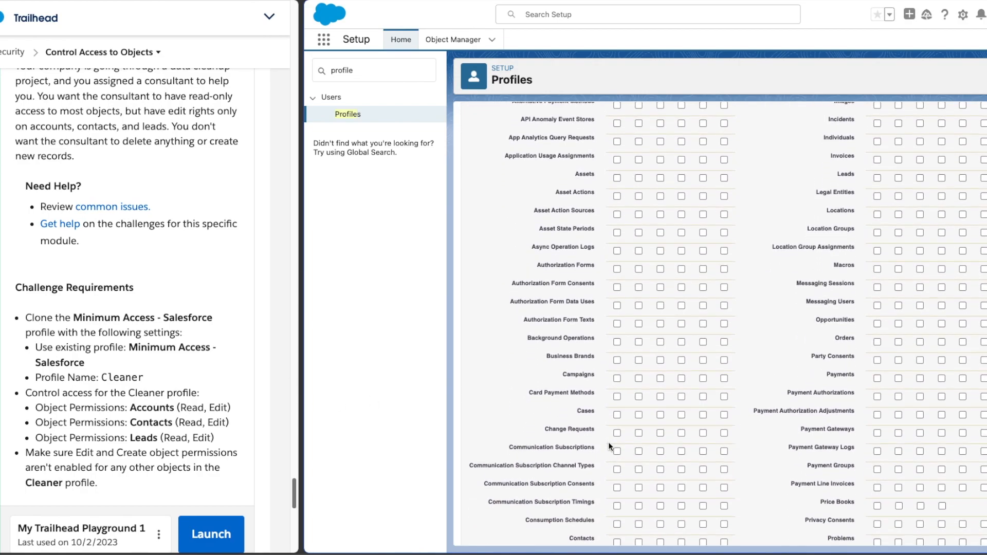
scroll(607, 449, "down", 1)
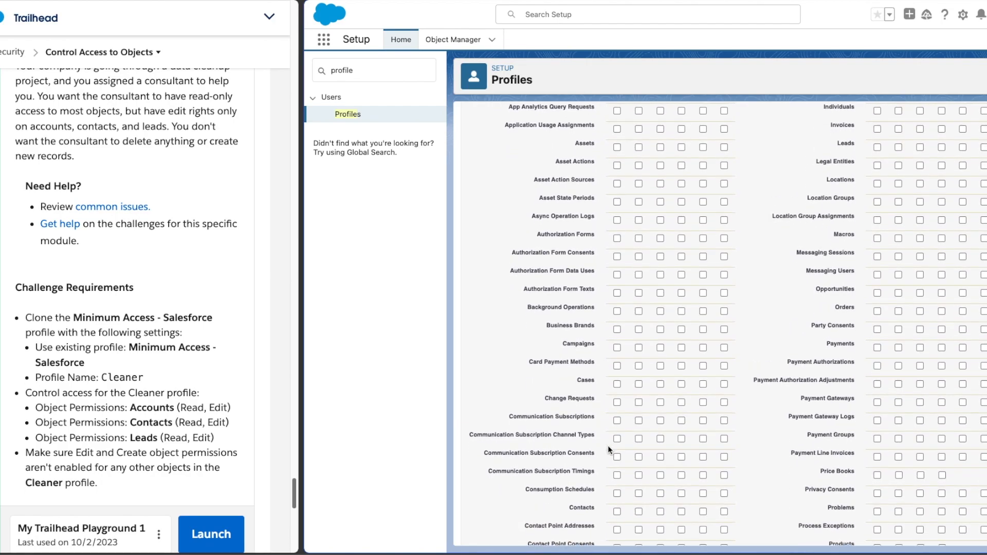
left_click(617, 511)
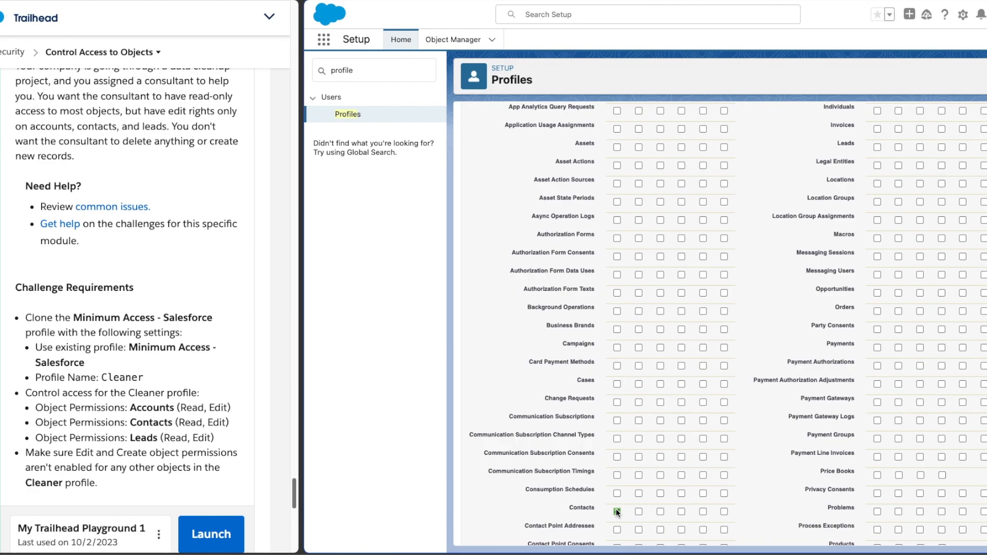
left_click(660, 512)
Step: Grant Read and Edit permissions on the Leads object in the standard object permissions
scroll(769, 485, "down", 2)
scroll(770, 485, "down", 9)
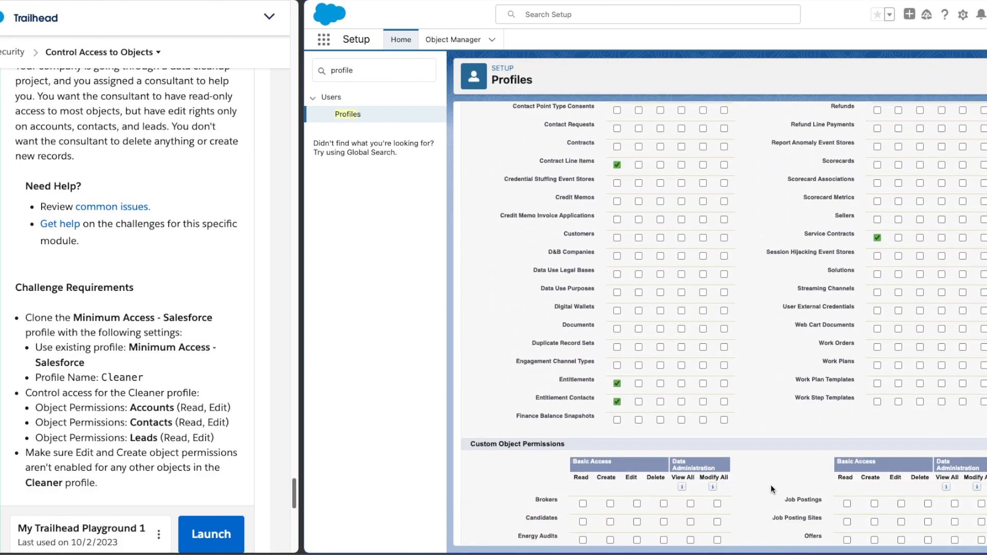
scroll(771, 432, "up", 10)
scroll(772, 433, "up", 5)
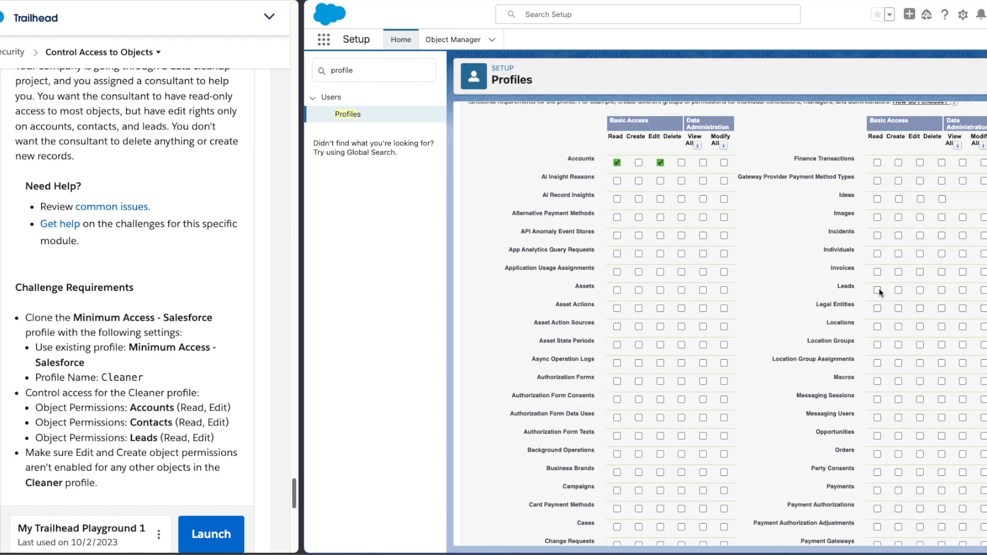
left_click(920, 291)
Step: Save the Cleaner profile's permission changes and submit the Trailhead challenge for checking
scroll(723, 359, "down", 15)
scroll(723, 367, "up", 5)
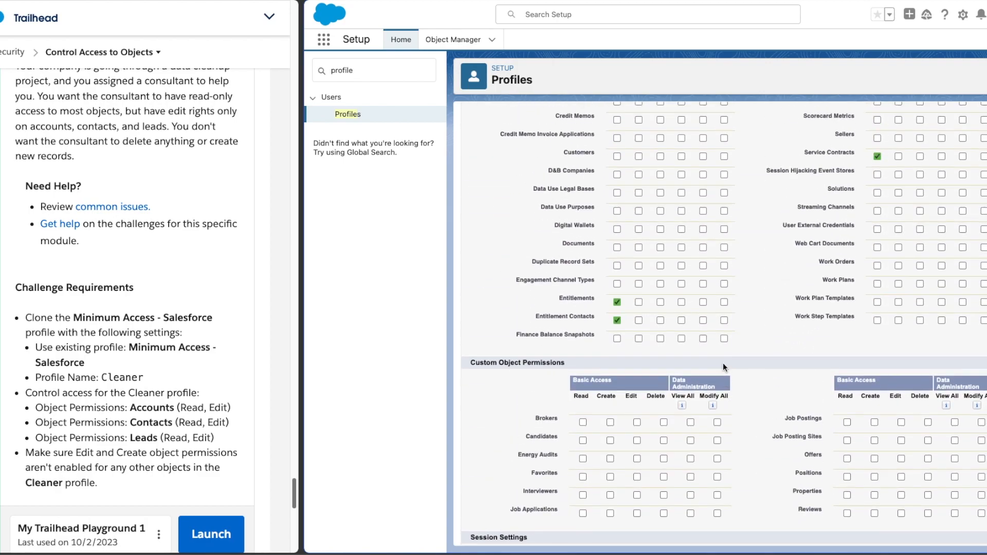
scroll(720, 360, "down", 5)
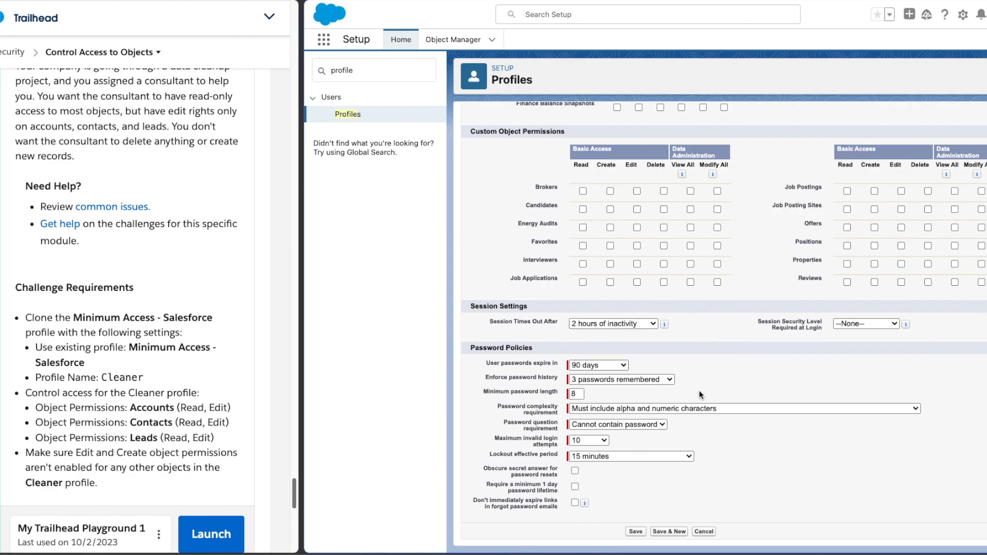
left_click(635, 531)
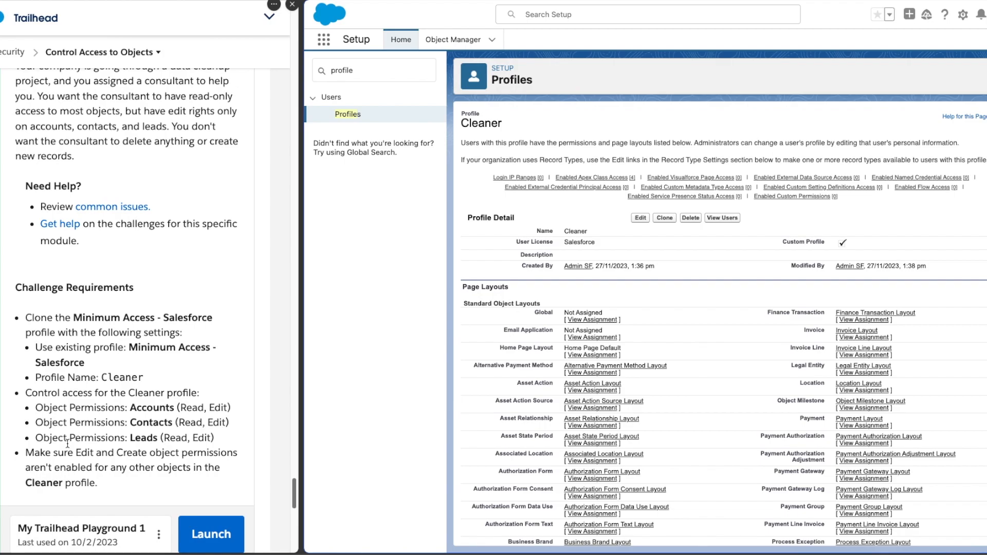
scroll(215, 450, "down", 3)
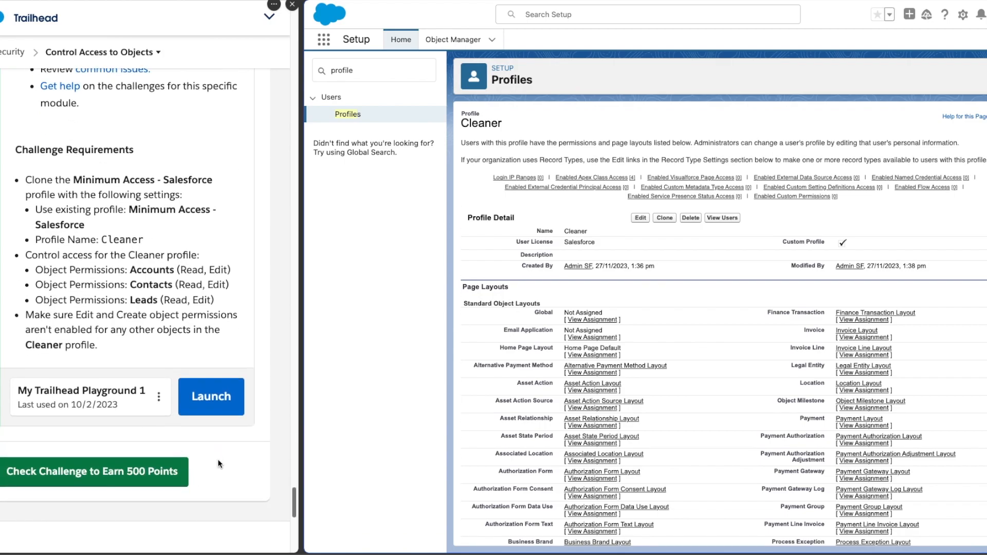
left_click(137, 471)
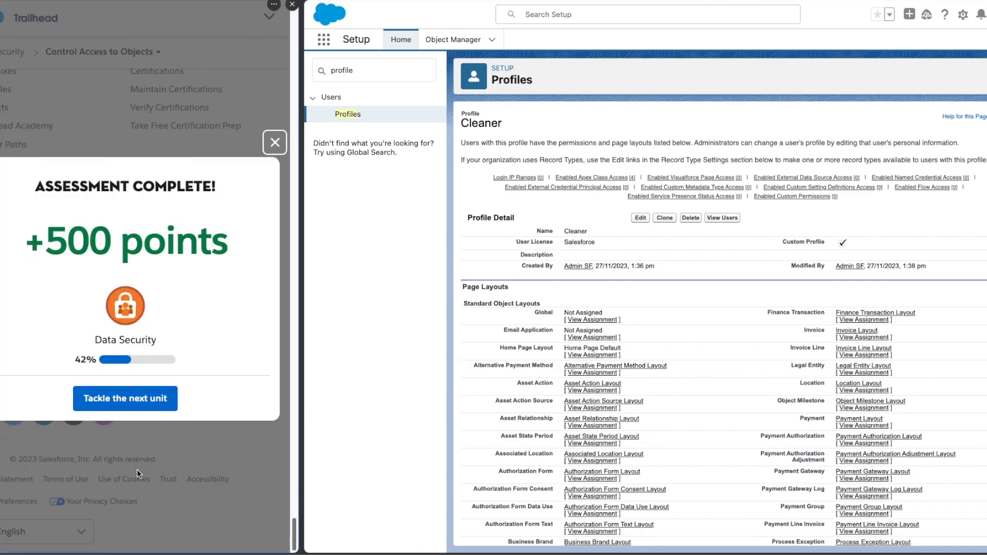